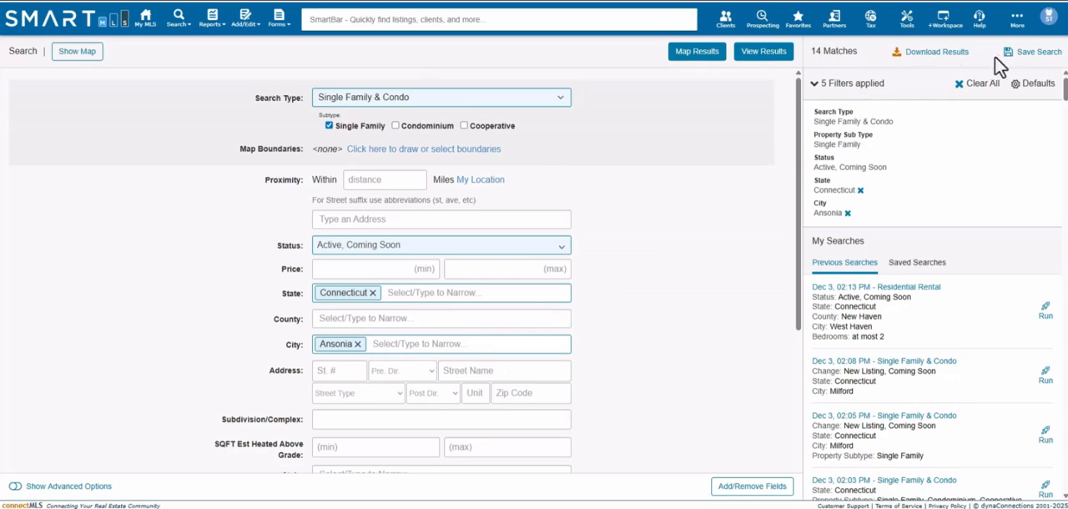
- Start saving the current Ansonia single-family search and associate it with the first existing client in the contact list
{"action": "left_click", "coordinate": [1042, 60]}
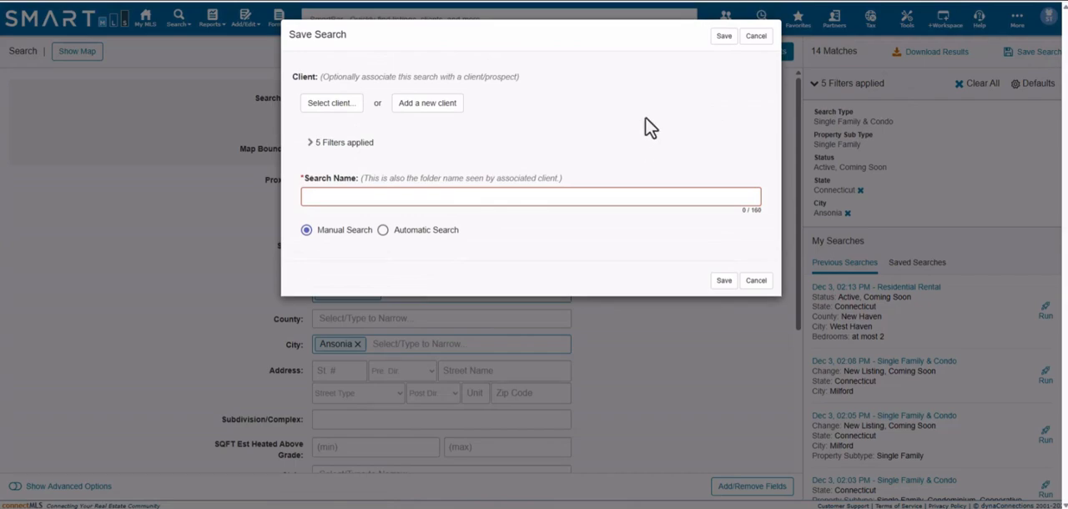
{"action": "left_click", "coordinate": [341, 110]}
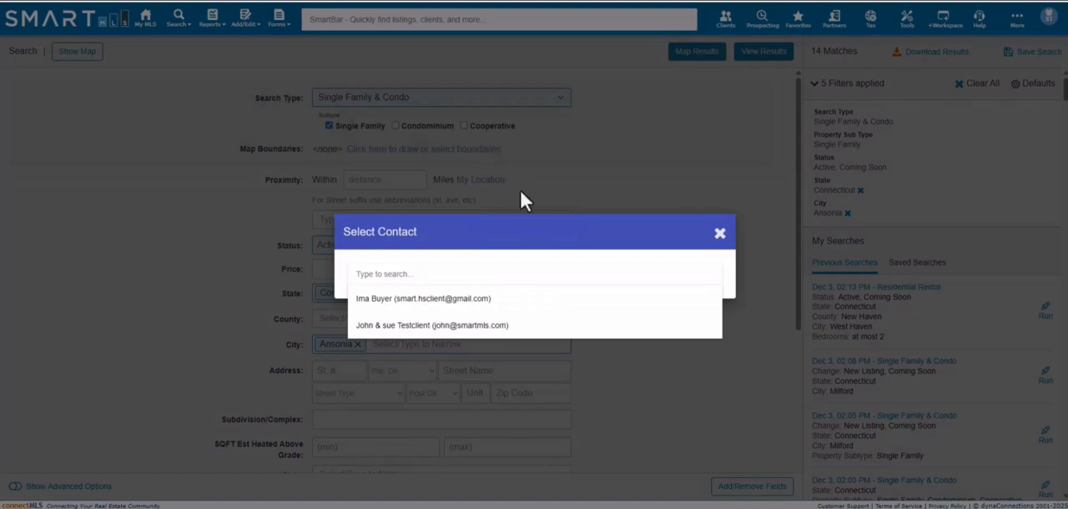
{"action": "left_click", "coordinate": [428, 299]}
{"action": "left_click", "coordinate": [367, 125]}
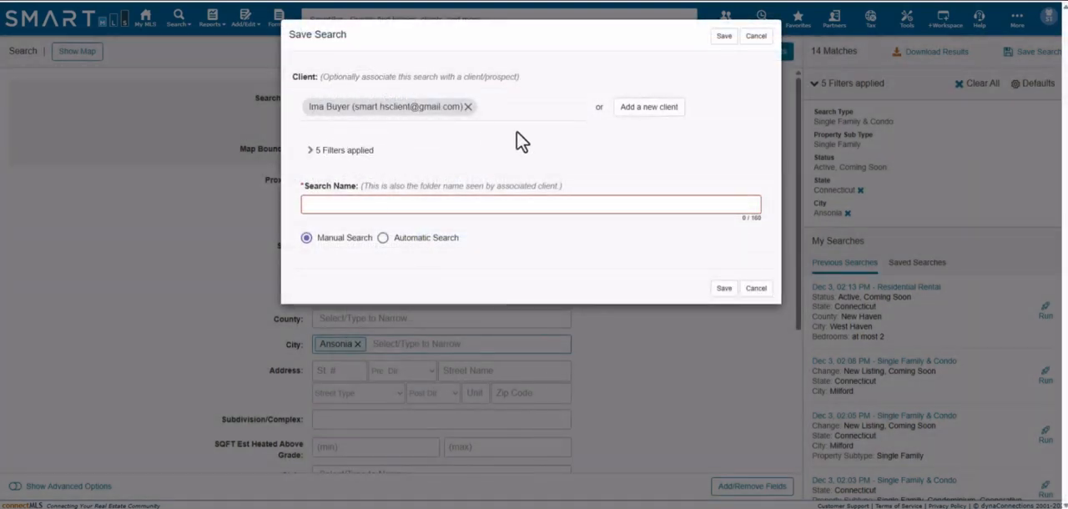
{"action": "left_click", "coordinate": [662, 116]}
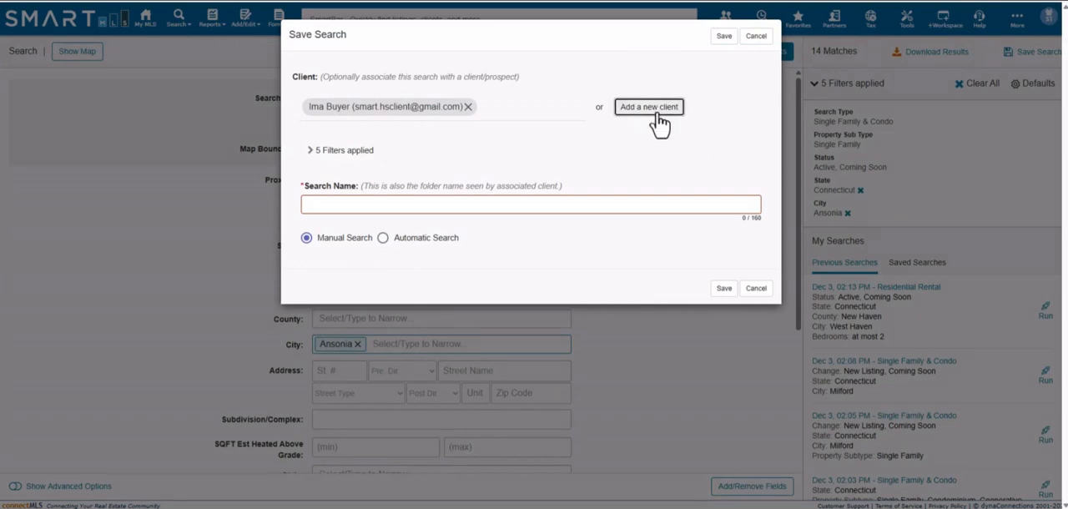
{"action": "left_click", "coordinate": [321, 79]}
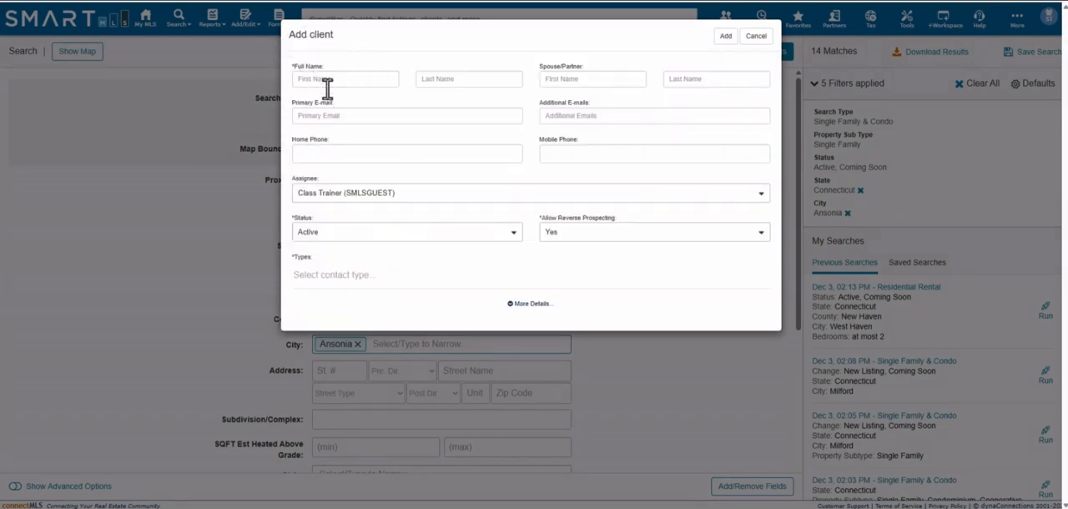
{"action": "left_click", "coordinate": [343, 111]}
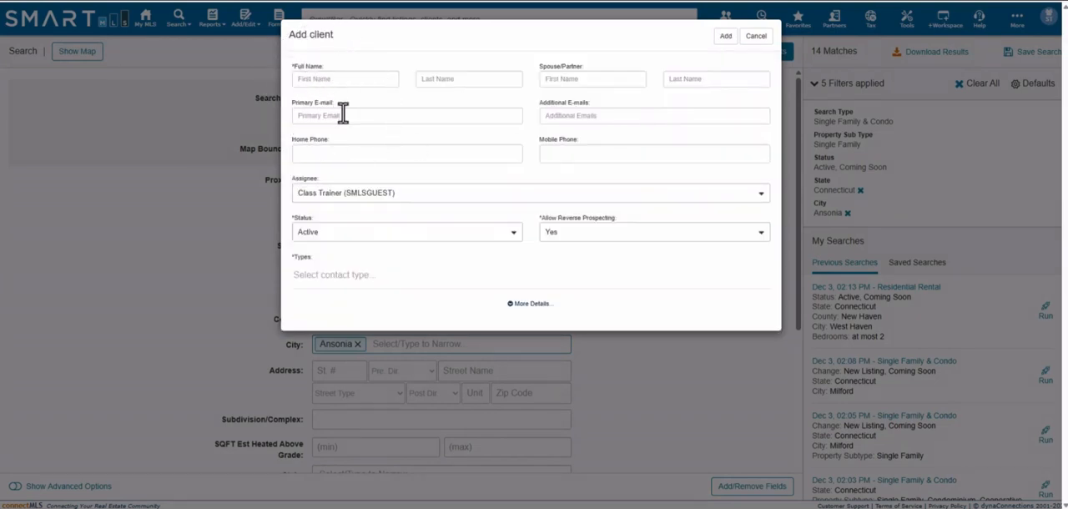
{"action": "left_click", "coordinate": [571, 79]}
{"action": "left_click", "coordinate": [754, 38]}
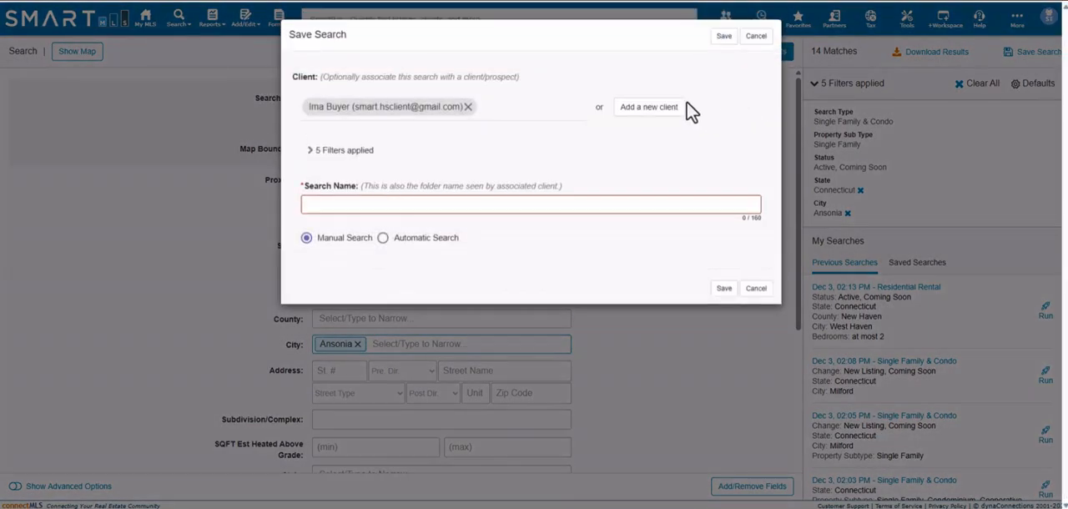
- Name the search "Milford Search" and make it an automatic search
{"action": "left_click", "coordinate": [329, 202]}
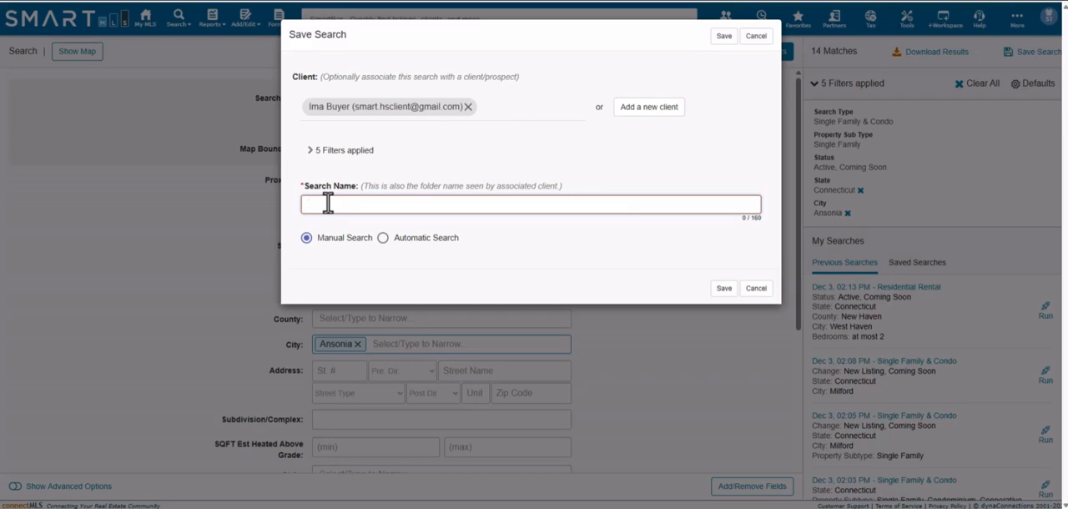
{"action": "type", "text": "Milford Se"}
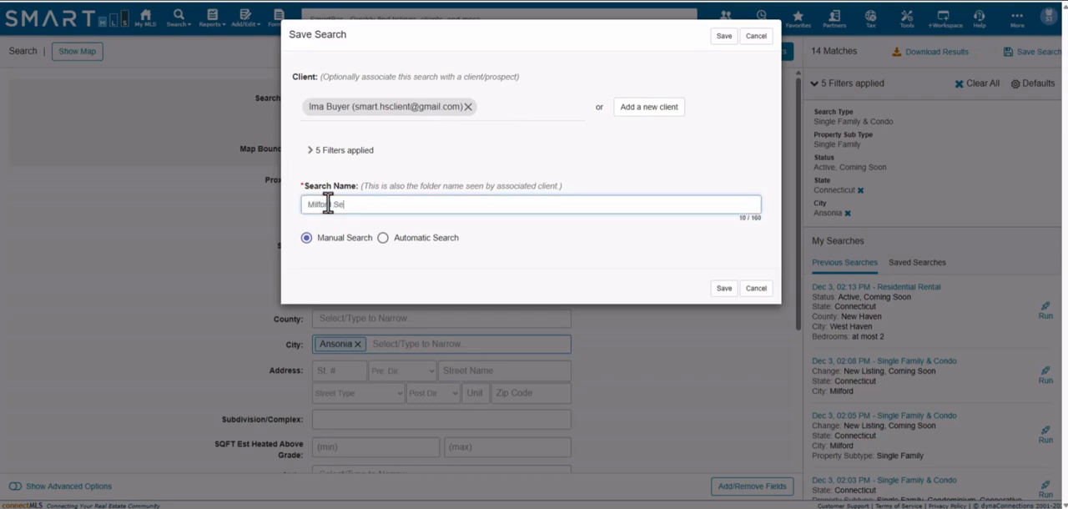
{"action": "type", "text": "arch"}
{"action": "left_click", "coordinate": [383, 239]}
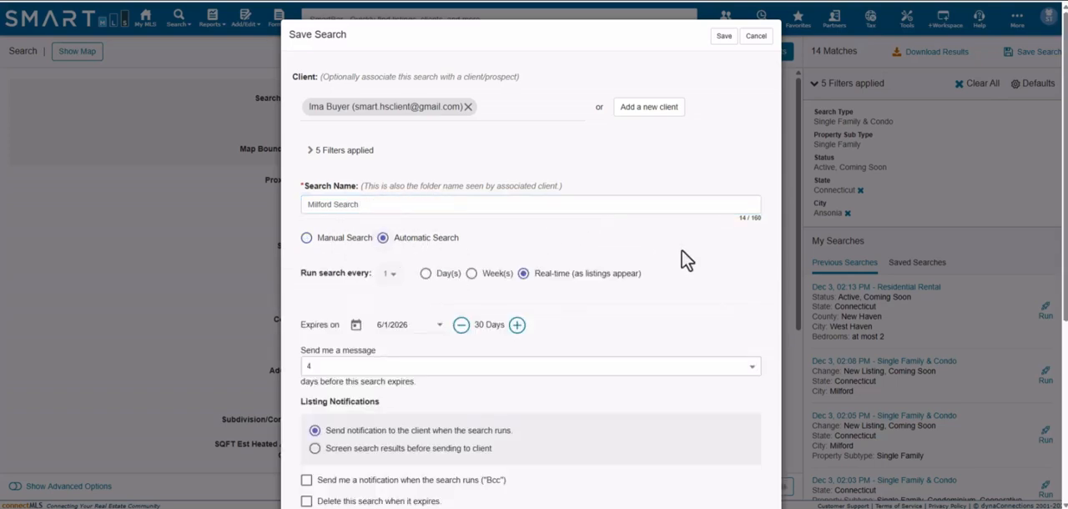
- Set the search to run in real time as listings appear, with a message sent 4 days before it expires
{"action": "scroll", "coordinate": [681, 249], "scroll_direction": "down", "scroll_amount": 5}
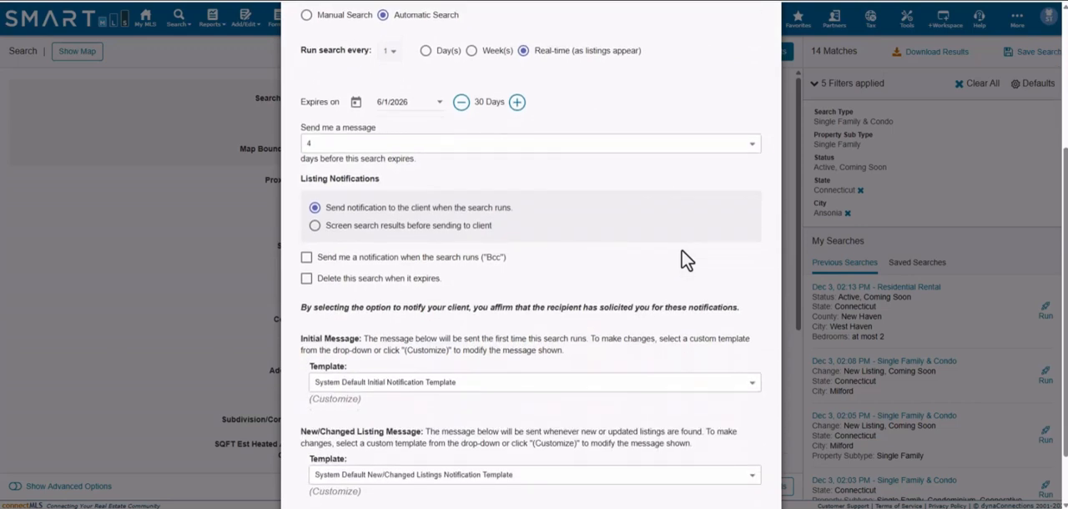
{"action": "left_click", "coordinate": [386, 51]}
{"action": "left_click", "coordinate": [420, 67]}
{"action": "left_click", "coordinate": [492, 58]}
{"action": "left_click", "coordinate": [556, 57]}
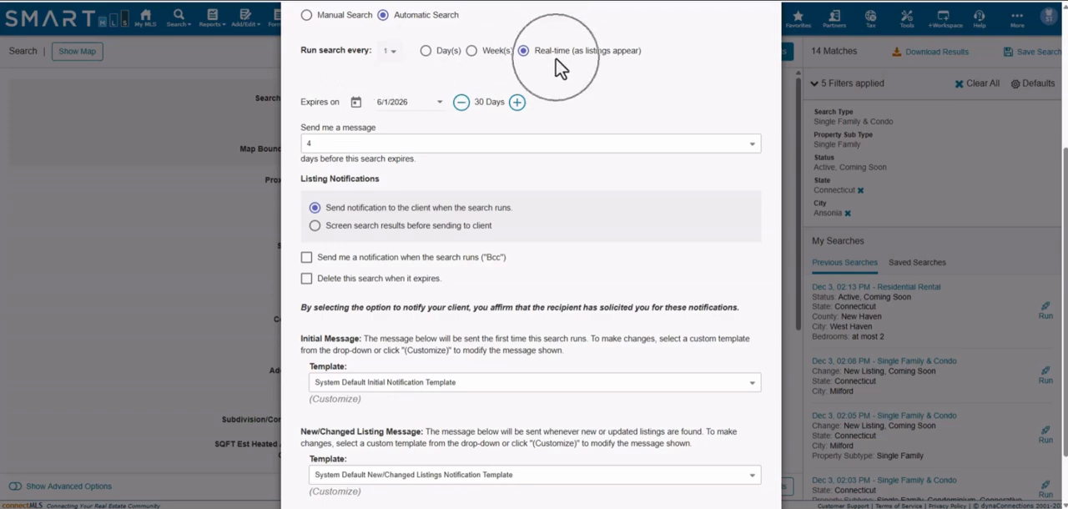
{"action": "left_click", "coordinate": [604, 61]}
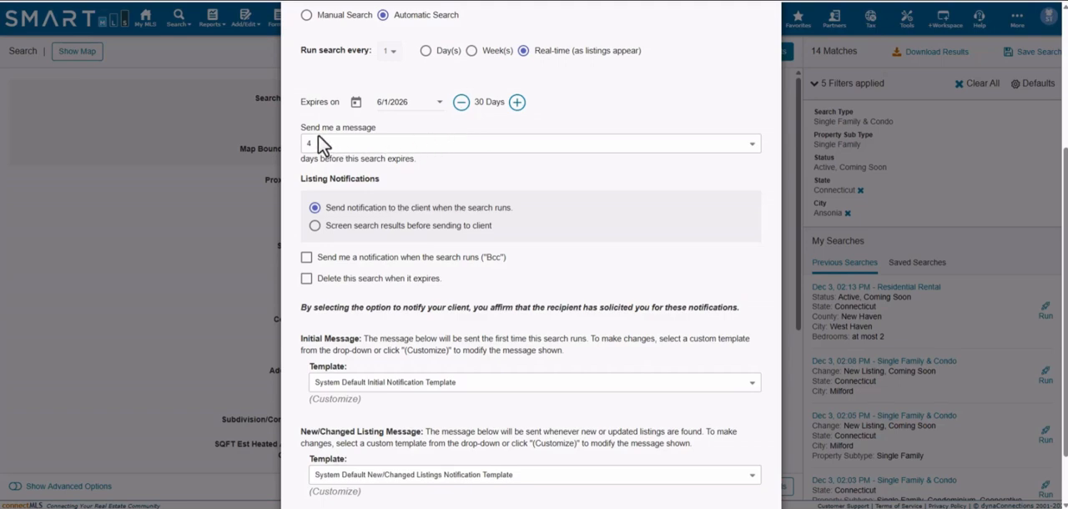
{"action": "left_click", "coordinate": [389, 142]}
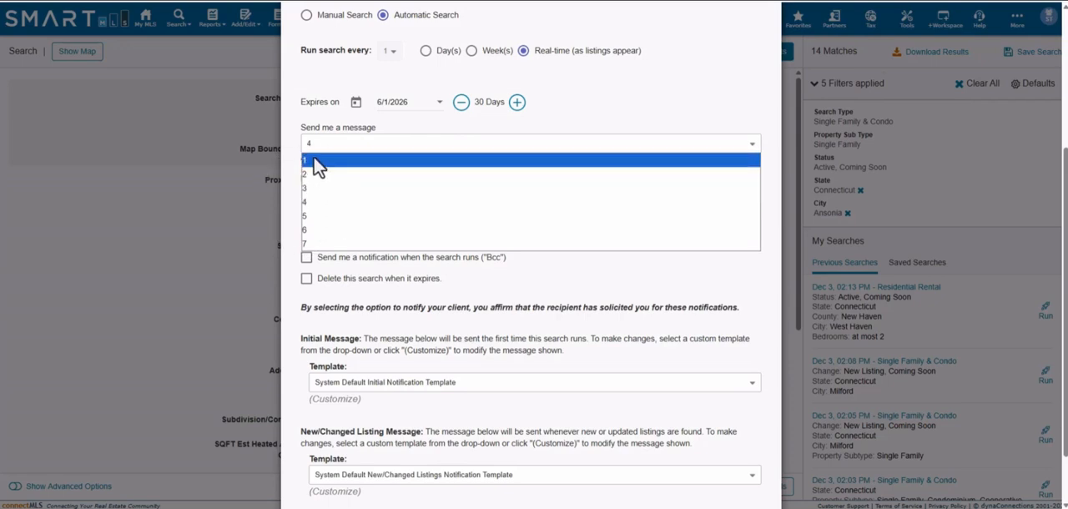
{"action": "left_click", "coordinate": [320, 201]}
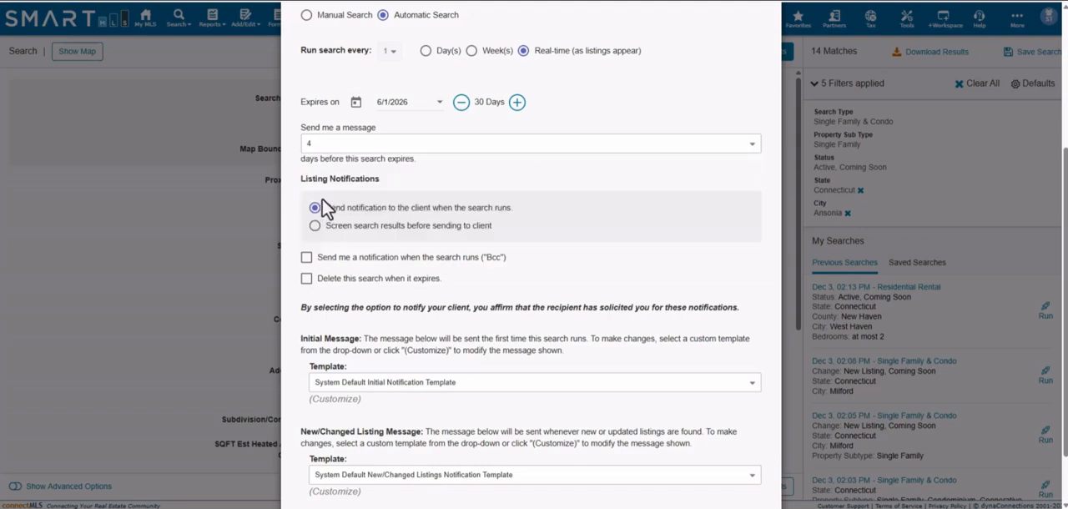
- Choose to send notifications to the client when the search runs and enable the agent's own Bcc notification
{"action": "scroll", "coordinate": [546, 225], "scroll_direction": "down", "scroll_amount": 1}
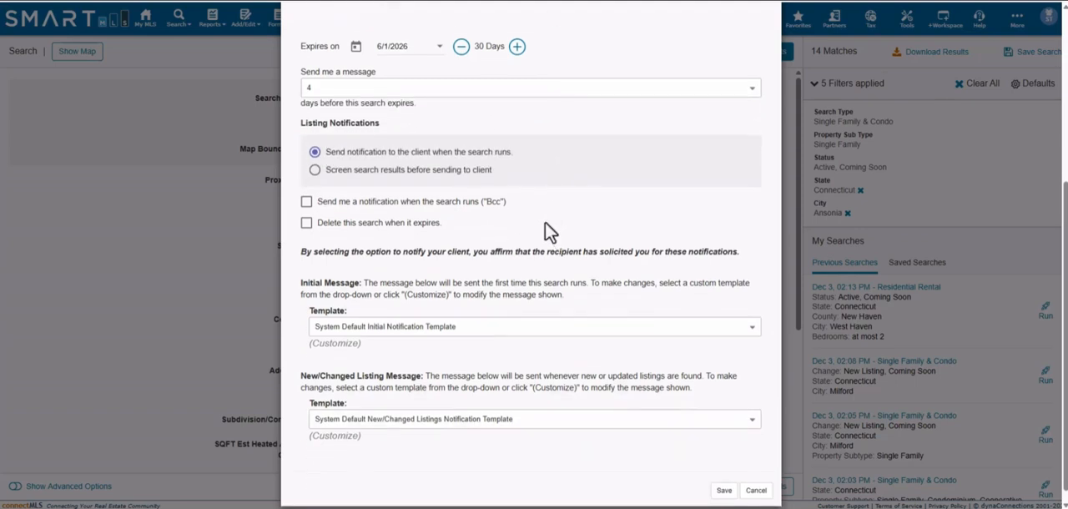
{"action": "left_click", "coordinate": [454, 155]}
{"action": "left_click", "coordinate": [821, 57]}
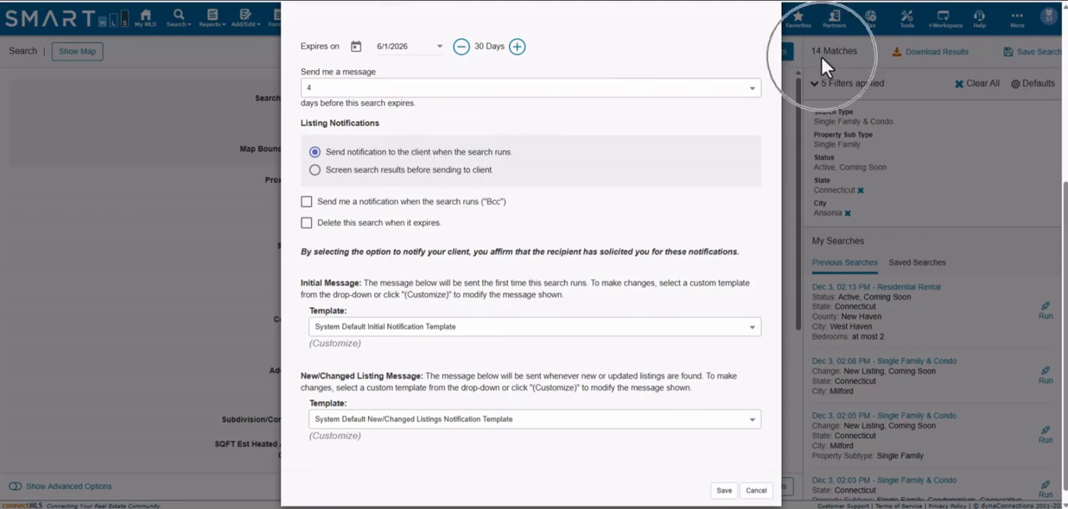
{"action": "left_click", "coordinate": [821, 56]}
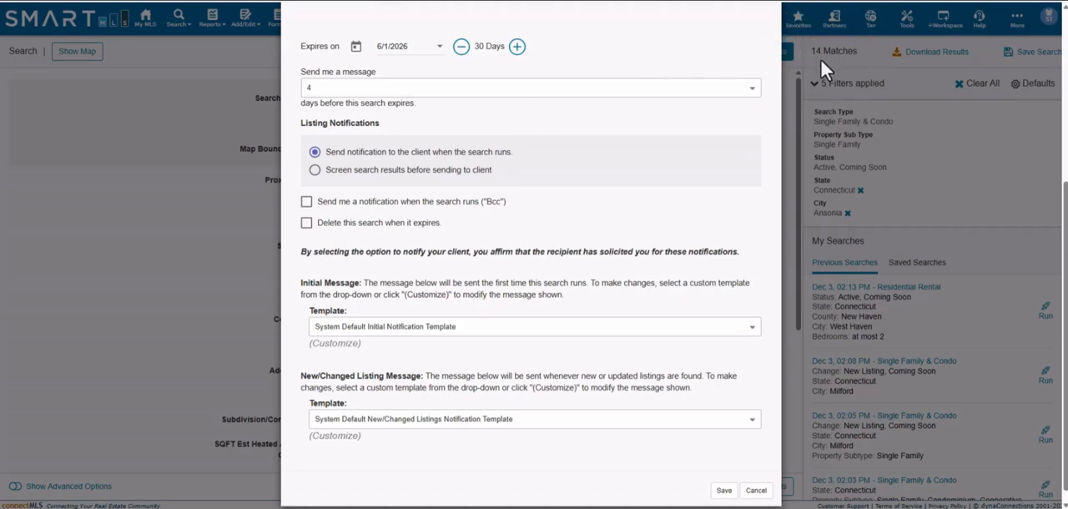
{"action": "left_click", "coordinate": [424, 178]}
{"action": "left_click", "coordinate": [435, 161]}
{"action": "left_click", "coordinate": [484, 159]}
{"action": "left_click", "coordinate": [307, 205]}
- Customize the initial message for this search only and review its body text
{"action": "scroll", "coordinate": [446, 326], "scroll_direction": "down", "scroll_amount": 1}
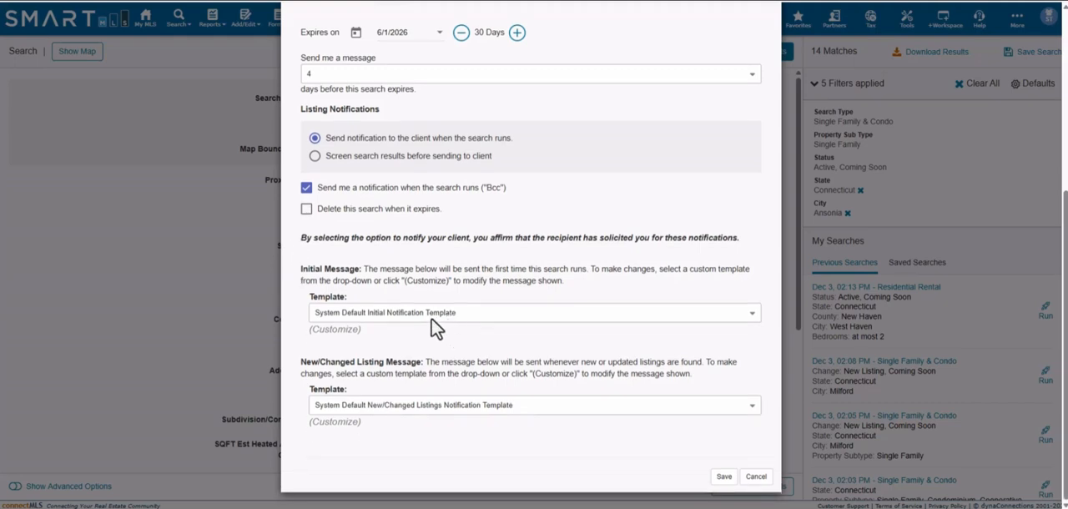
{"action": "left_click", "coordinate": [349, 330]}
{"action": "scroll", "coordinate": [512, 281], "scroll_direction": "down", "scroll_amount": 5}
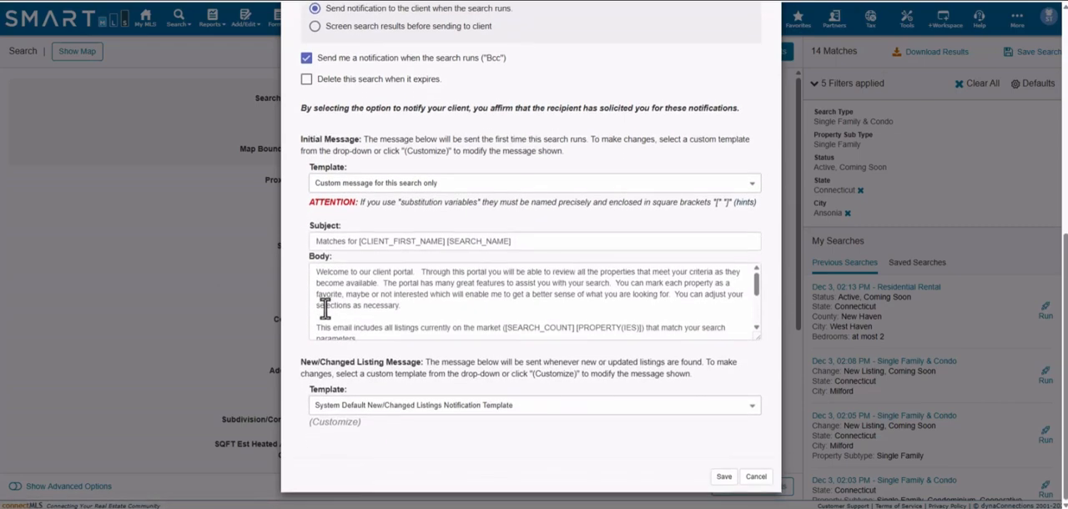
{"action": "left_click", "coordinate": [425, 305]}
{"action": "scroll", "coordinate": [431, 305], "scroll_direction": "down", "scroll_amount": 5}
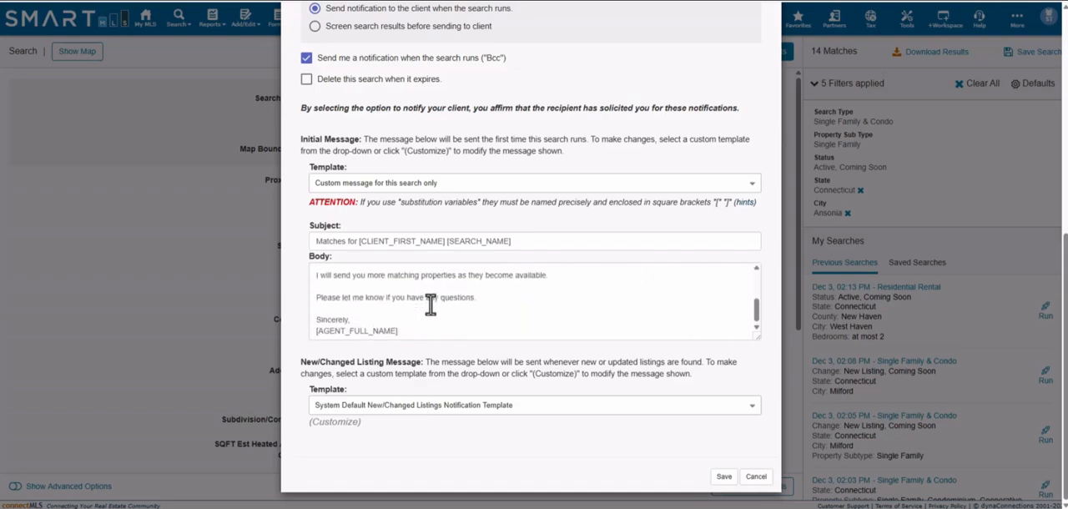
{"action": "scroll", "coordinate": [432, 305], "scroll_direction": "up", "scroll_amount": 5}
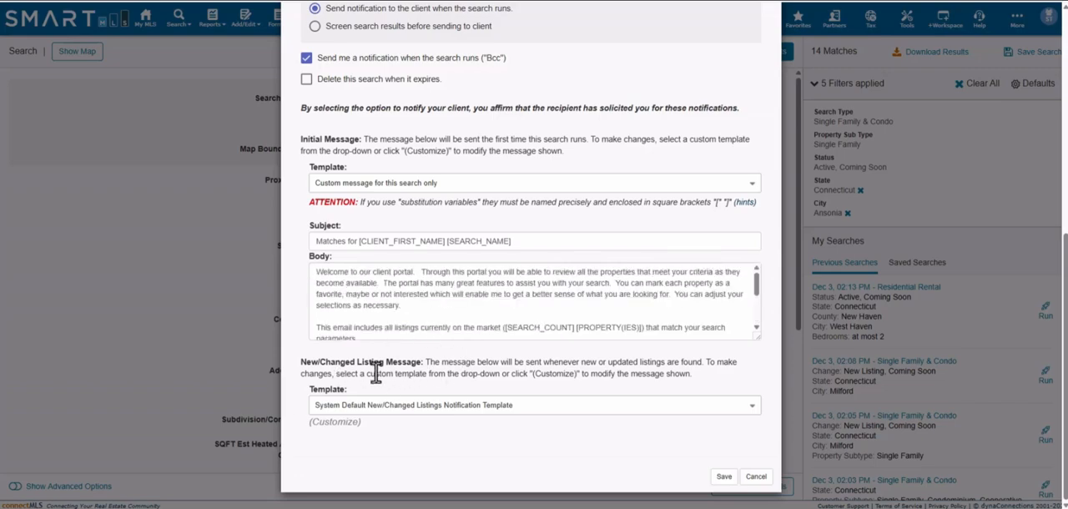
- Switch the new/changed listing message to a custom message for this search only and review its subject and body
{"action": "left_click", "coordinate": [334, 423]}
{"action": "scroll", "coordinate": [472, 378], "scroll_direction": "down", "scroll_amount": 2}
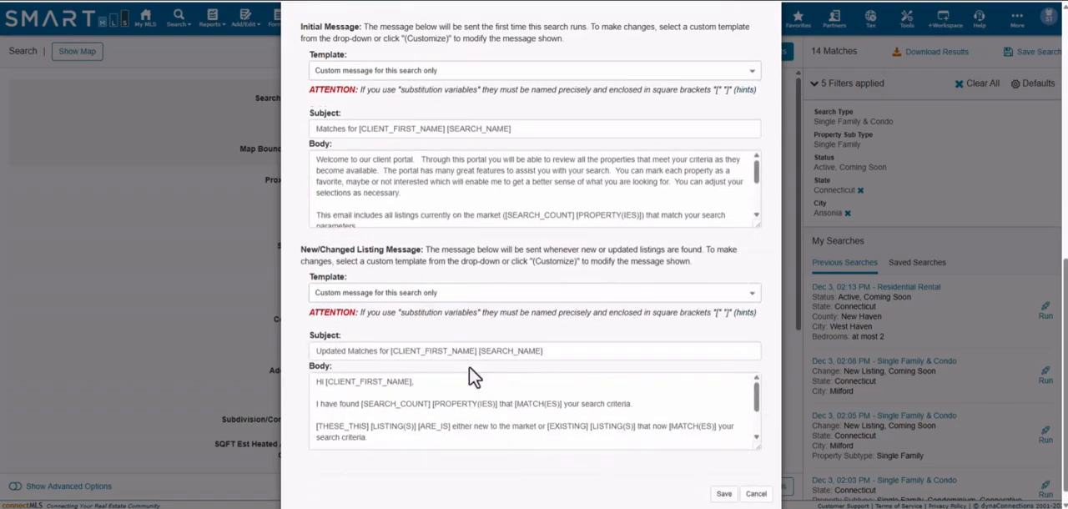
{"action": "scroll", "coordinate": [474, 378], "scroll_direction": "down", "scroll_amount": 1}
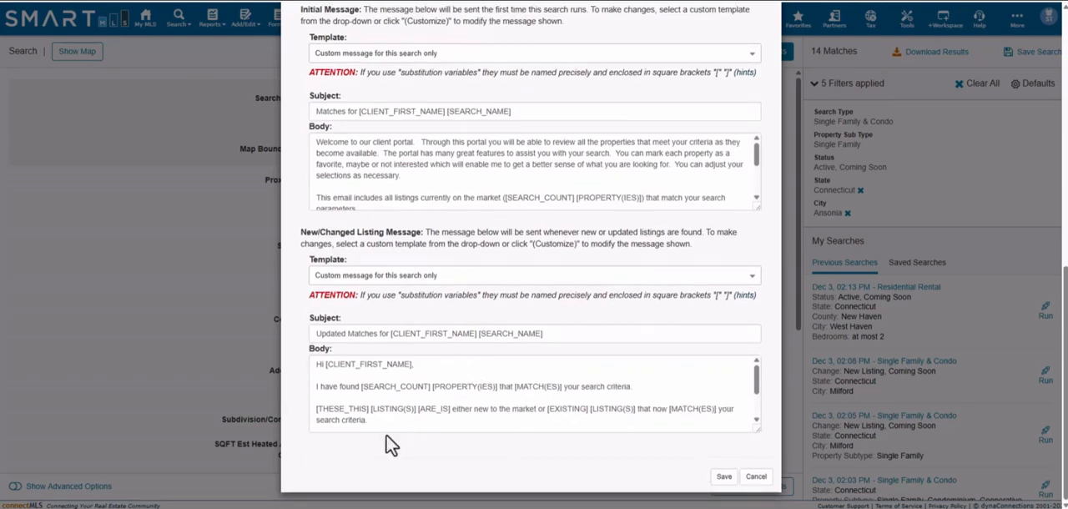
{"action": "left_click", "coordinate": [362, 365]}
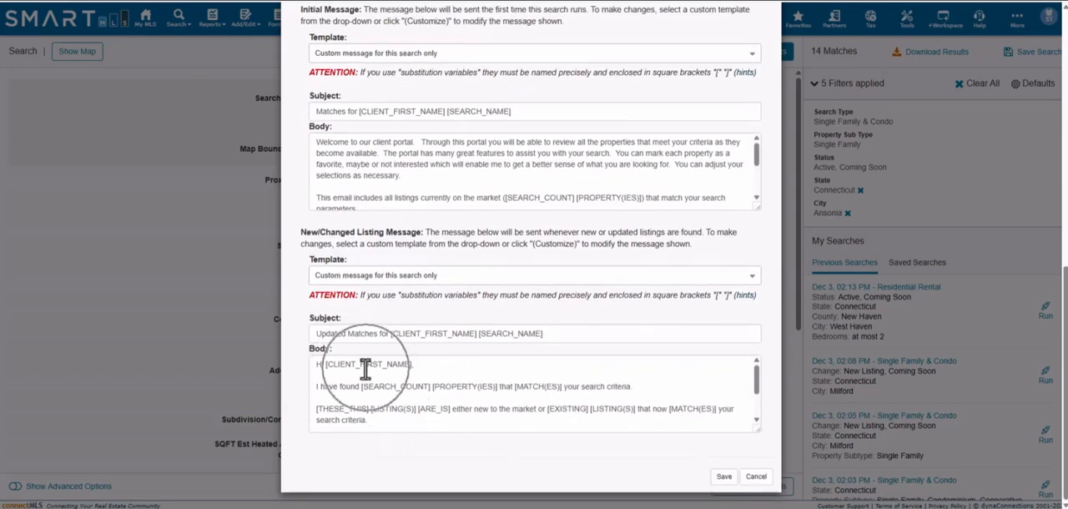
{"action": "left_click", "coordinate": [520, 339]}
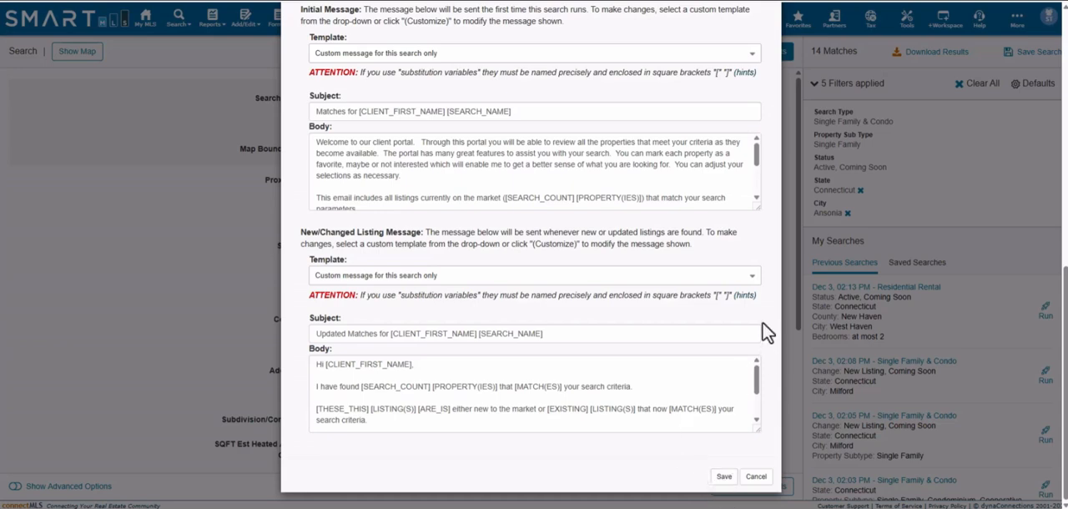
{"action": "left_click", "coordinate": [752, 279]}
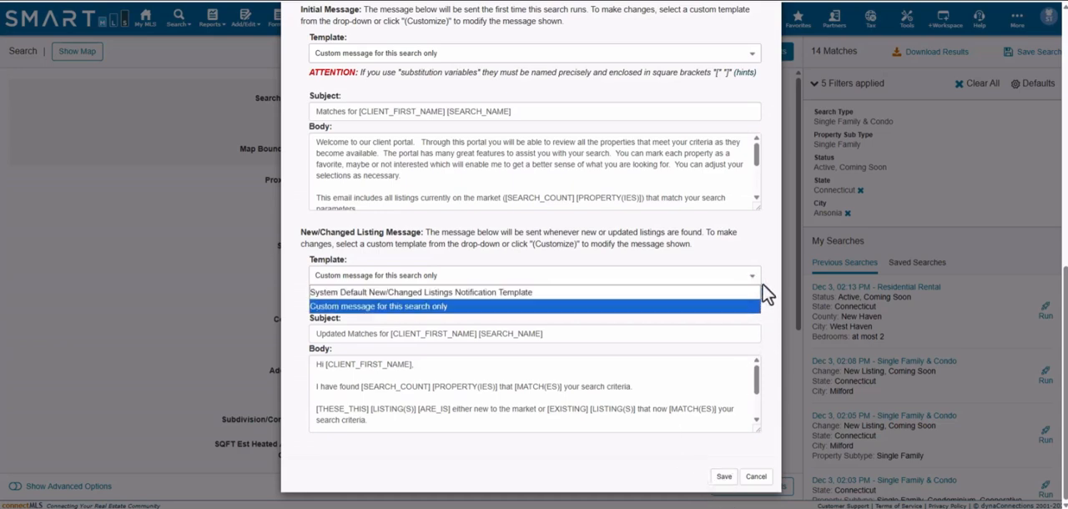
{"action": "left_click", "coordinate": [753, 306]}
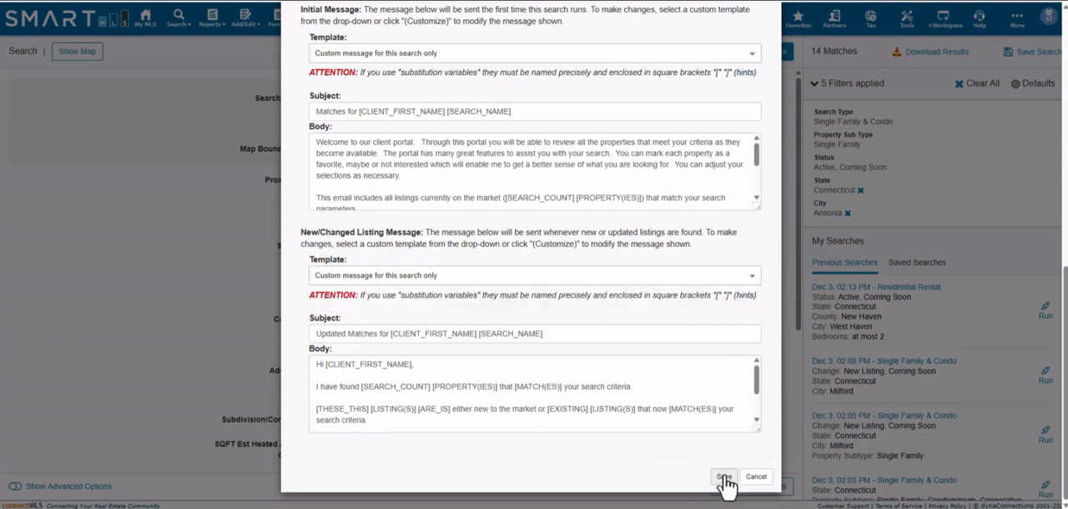
- Save the automatic search and continue working with it
{"action": "left_click", "coordinate": [724, 479]}
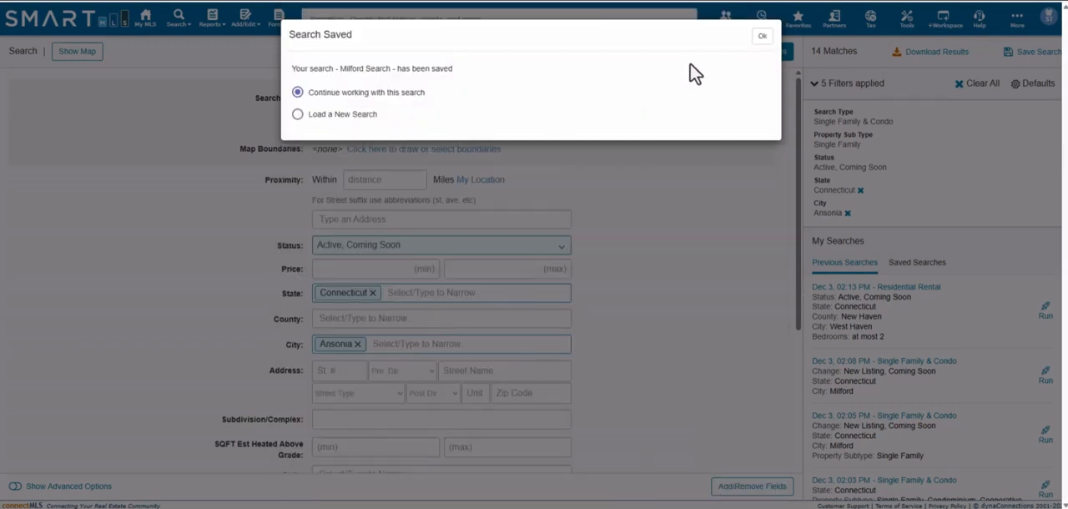
{"action": "left_click", "coordinate": [761, 39]}
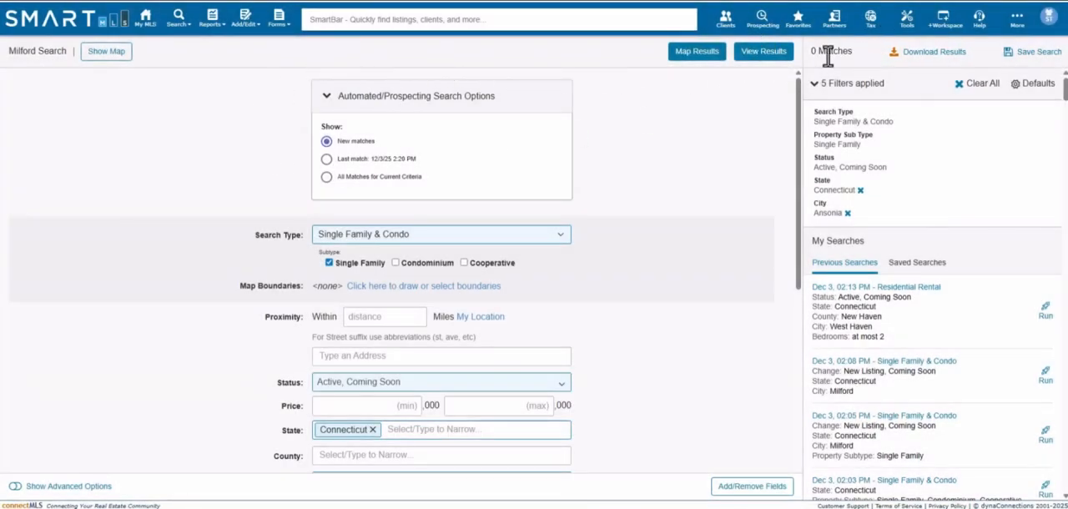
{"action": "key", "text": "ctrl"}
{"action": "key", "text": "ctrl"}
- Go to the My MLS home page and review the automatic saved searches and the client activity
{"action": "left_click", "coordinate": [145, 20]}
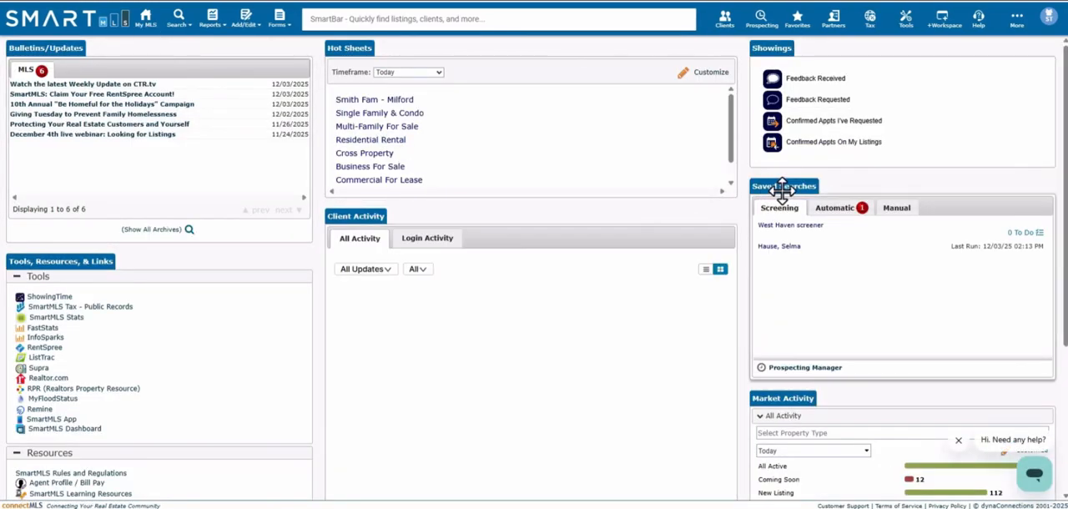
{"action": "key", "text": "ctrl"}
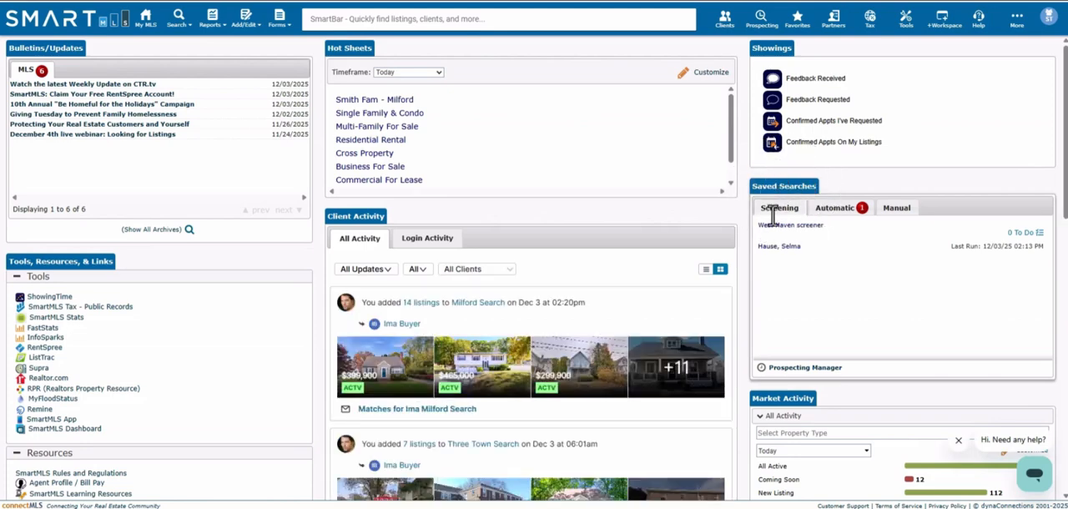
{"action": "key", "text": "ctrl"}
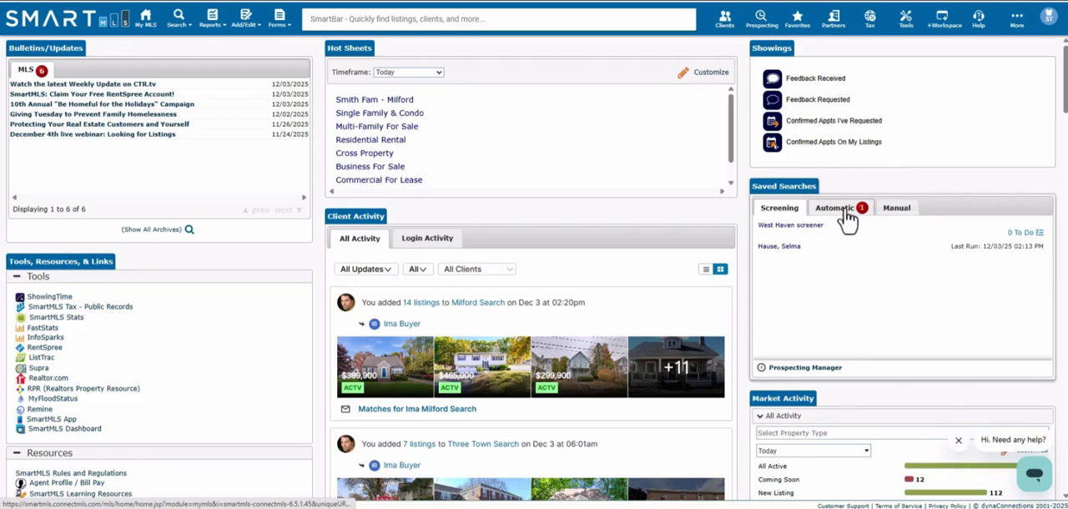
{"action": "left_click", "coordinate": [841, 209]}
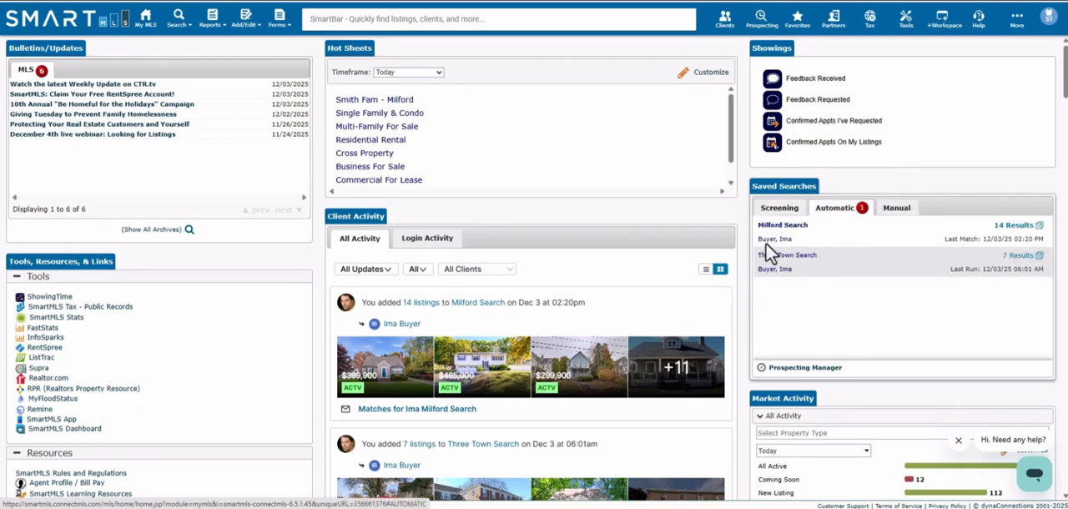
{"action": "left_click", "coordinate": [1013, 232]}
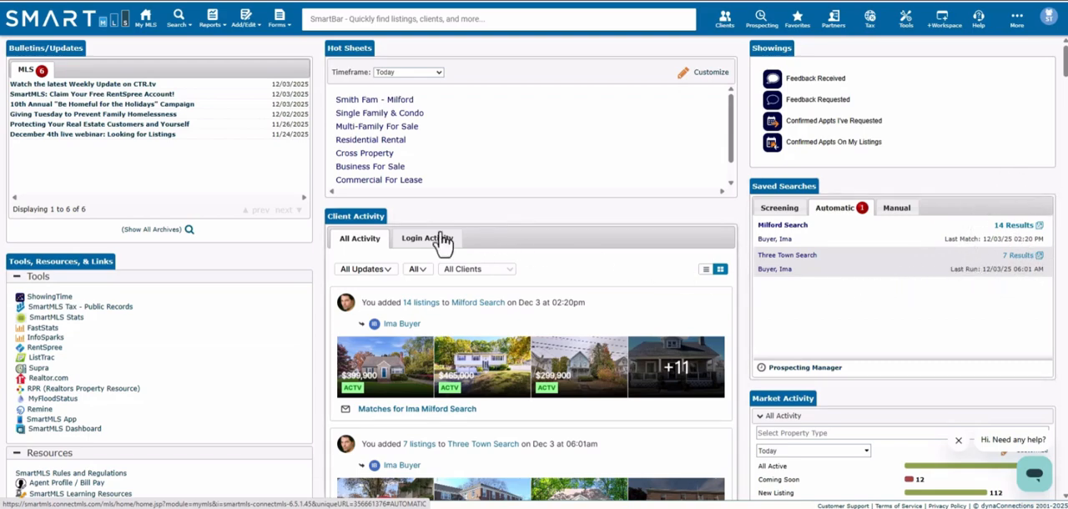
{"action": "left_click", "coordinate": [356, 223]}
- Open the automatic Milford Search for editing and add Milford to its city criteria
{"action": "left_click", "coordinate": [784, 236]}
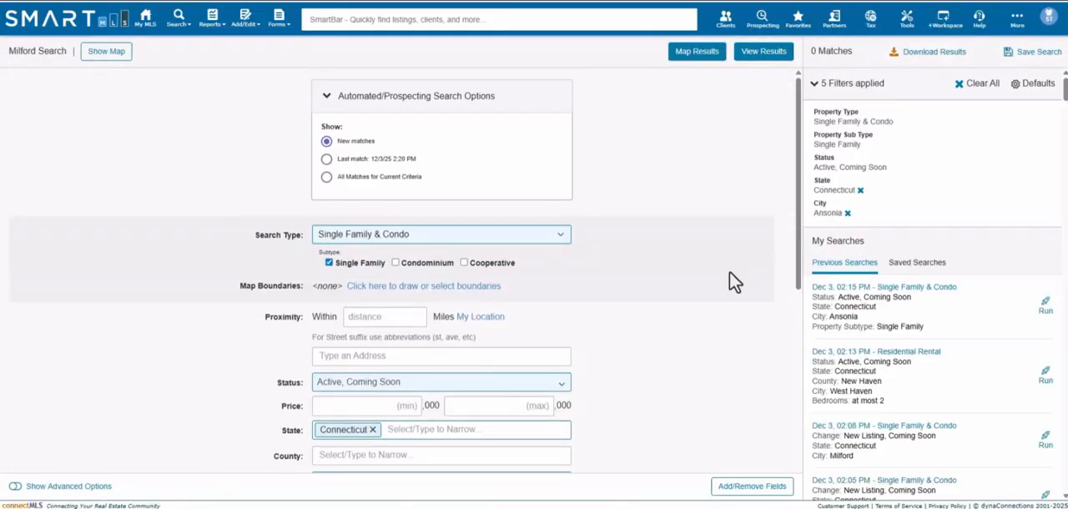
{"action": "scroll", "coordinate": [727, 283], "scroll_direction": "down", "scroll_amount": 2}
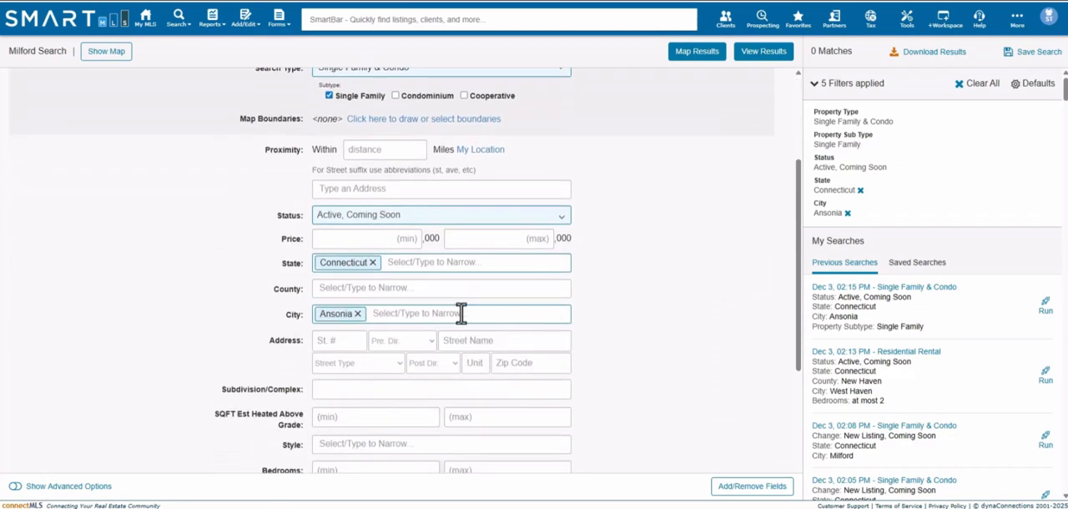
{"action": "left_click", "coordinate": [412, 313]}
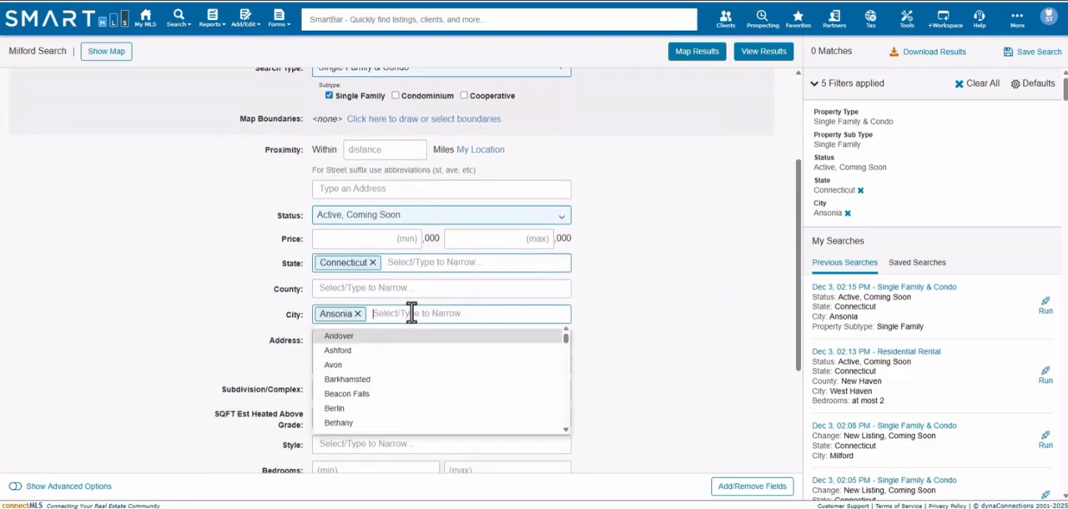
{"action": "type", "text": "Milford"}
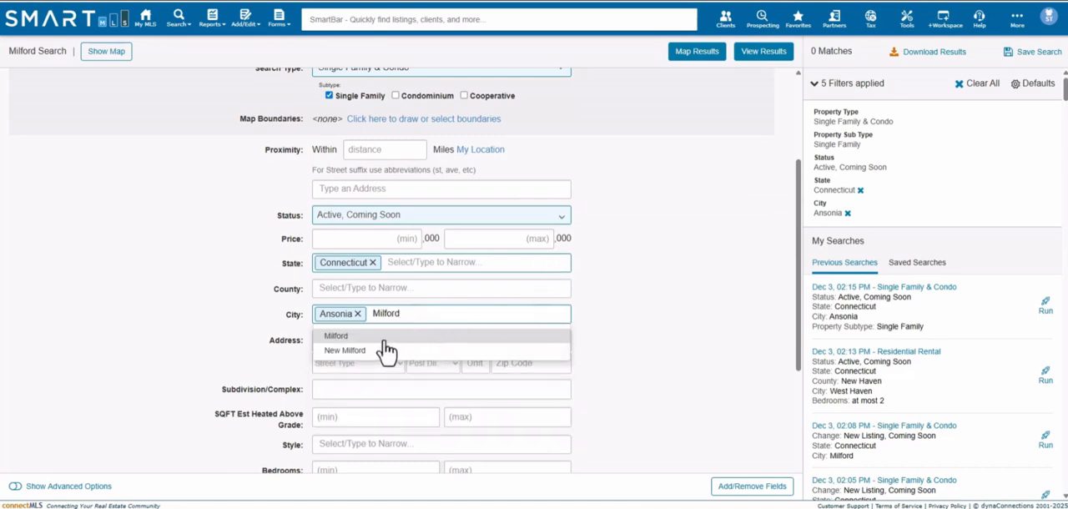
{"action": "left_click", "coordinate": [381, 336]}
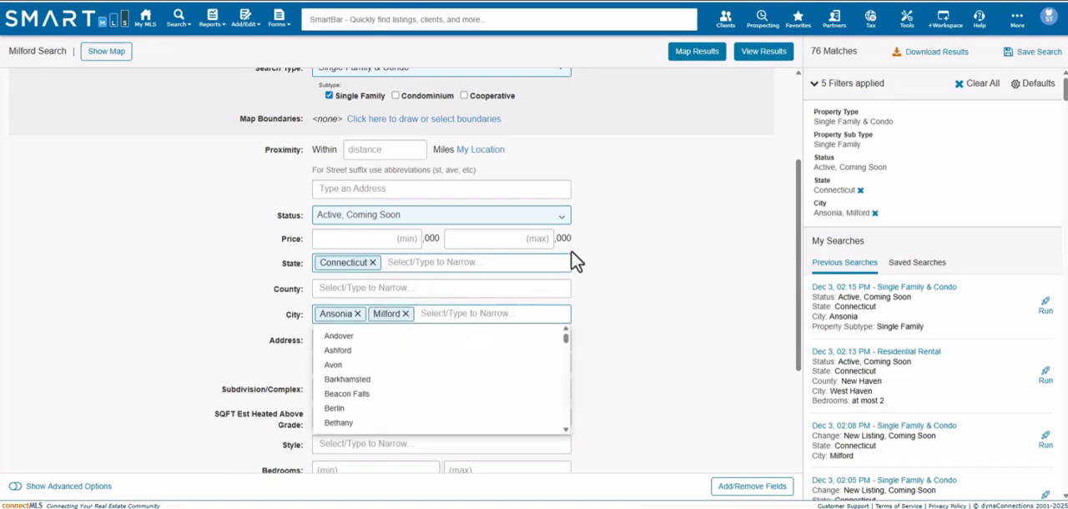
{"action": "left_click", "coordinate": [659, 239]}
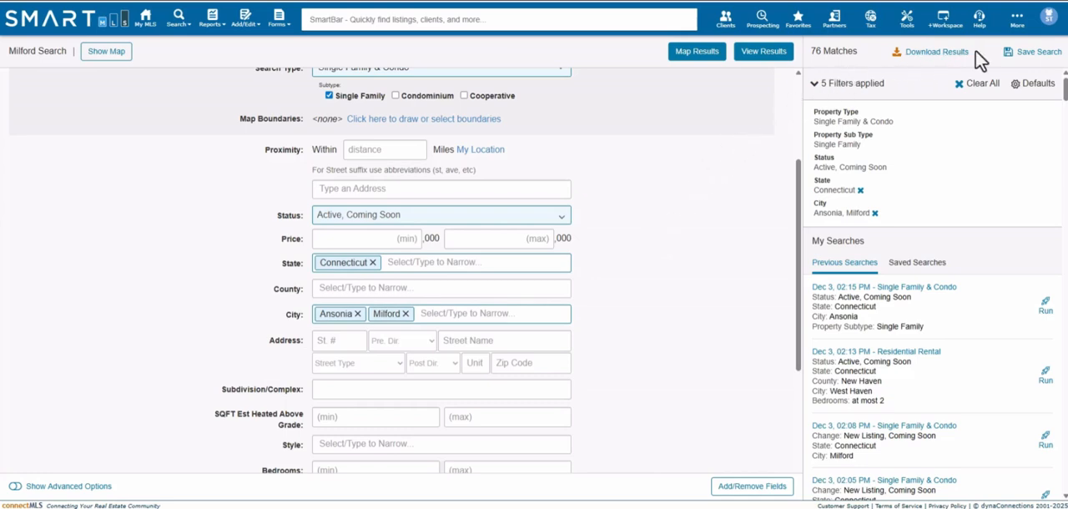
- Save the changes to the existing Milford Search and continue working with this search
{"action": "left_click", "coordinate": [1035, 60]}
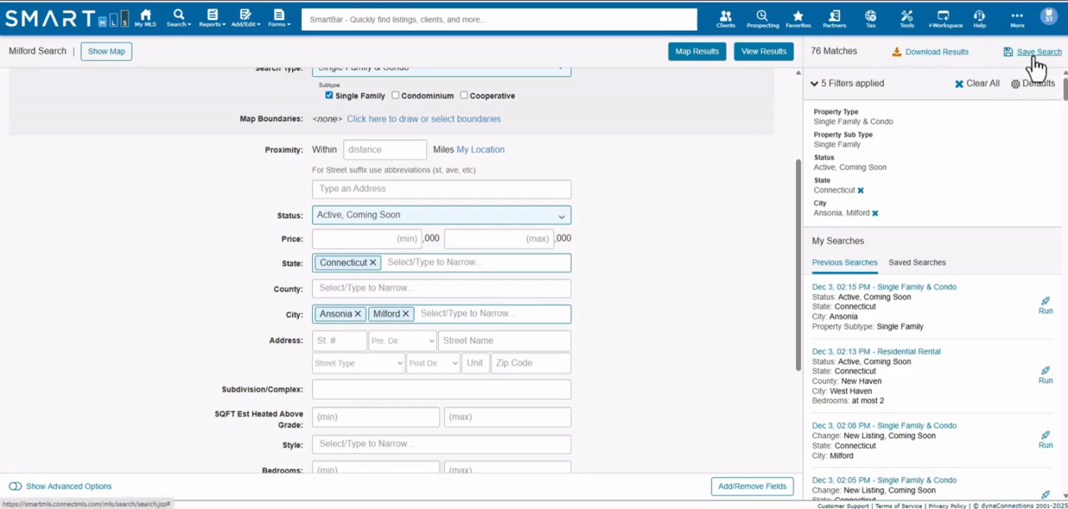
{"action": "left_click", "coordinate": [1039, 54]}
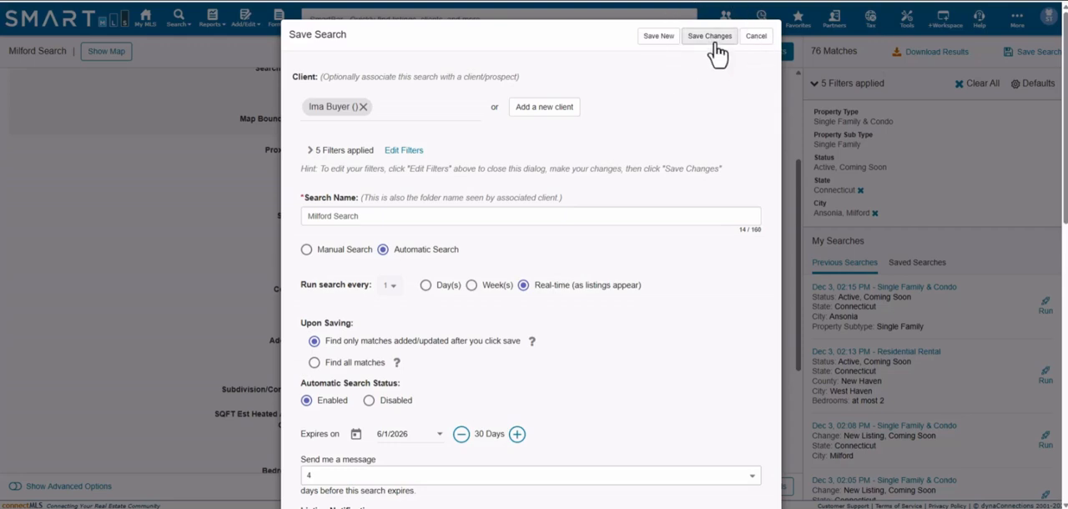
{"action": "left_click", "coordinate": [710, 44]}
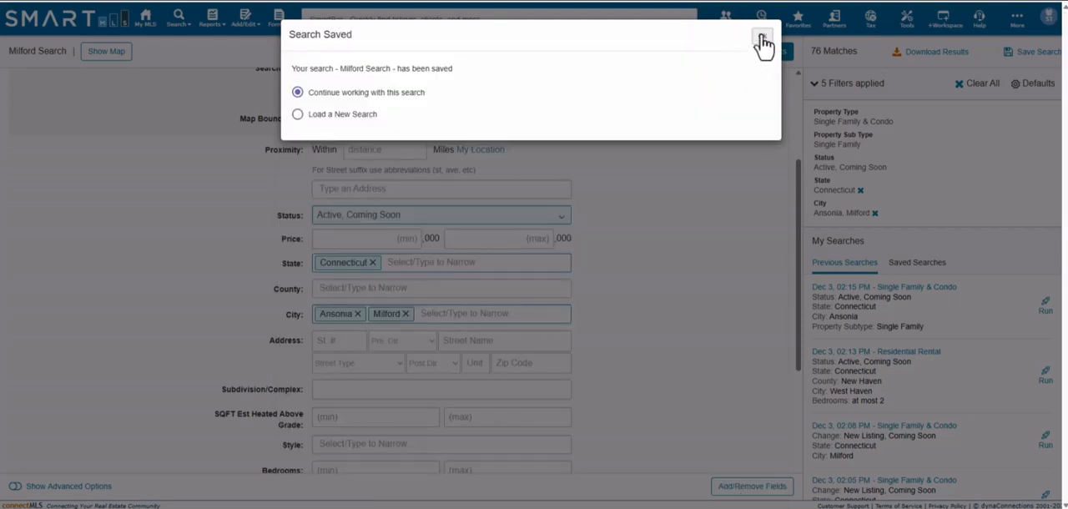
{"action": "left_click", "coordinate": [762, 39]}
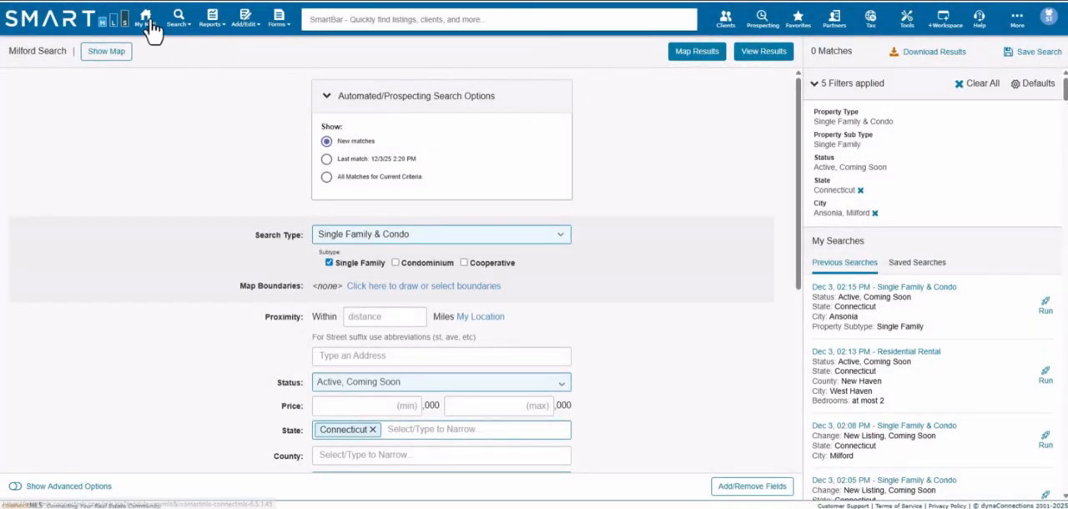
- Return to the My MLS home page and check the Milford Search results among the automatic saved searches
{"action": "left_click", "coordinate": [150, 22]}
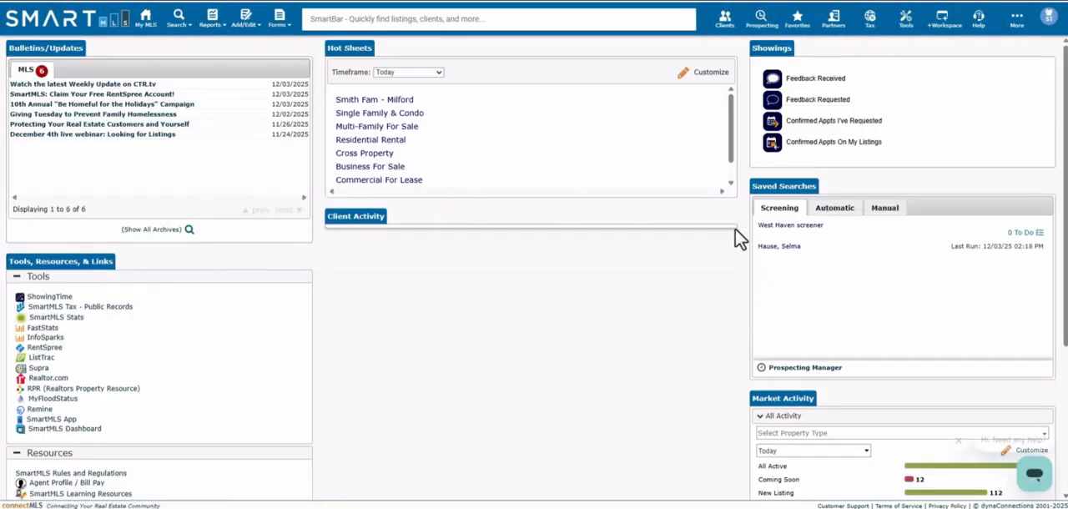
{"action": "left_click", "coordinate": [830, 211]}
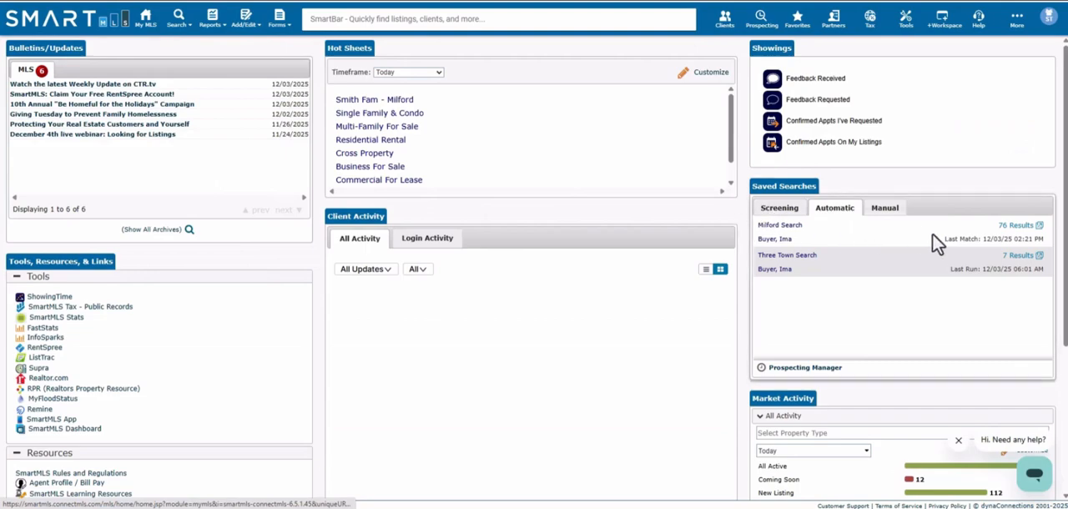
{"action": "left_click", "coordinate": [1007, 229]}
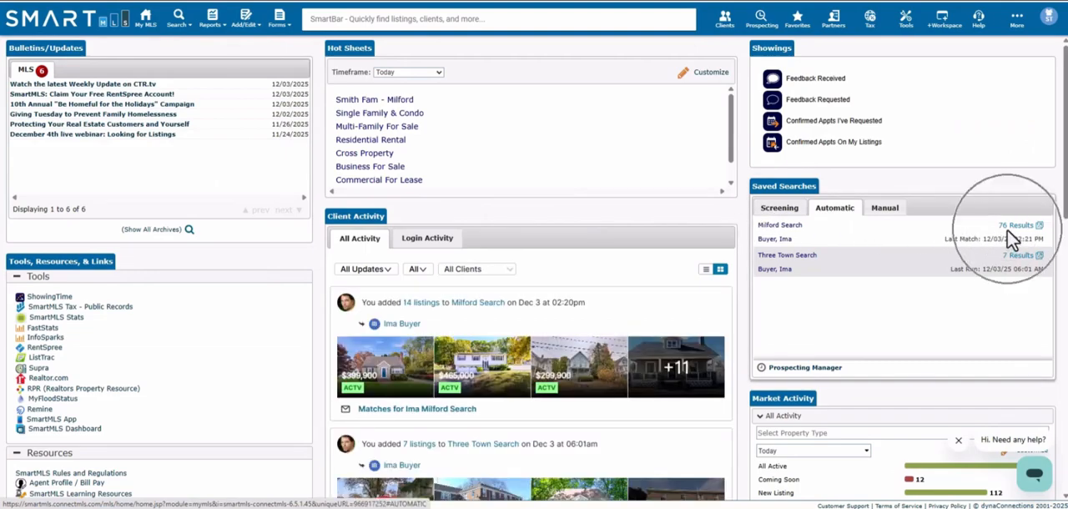